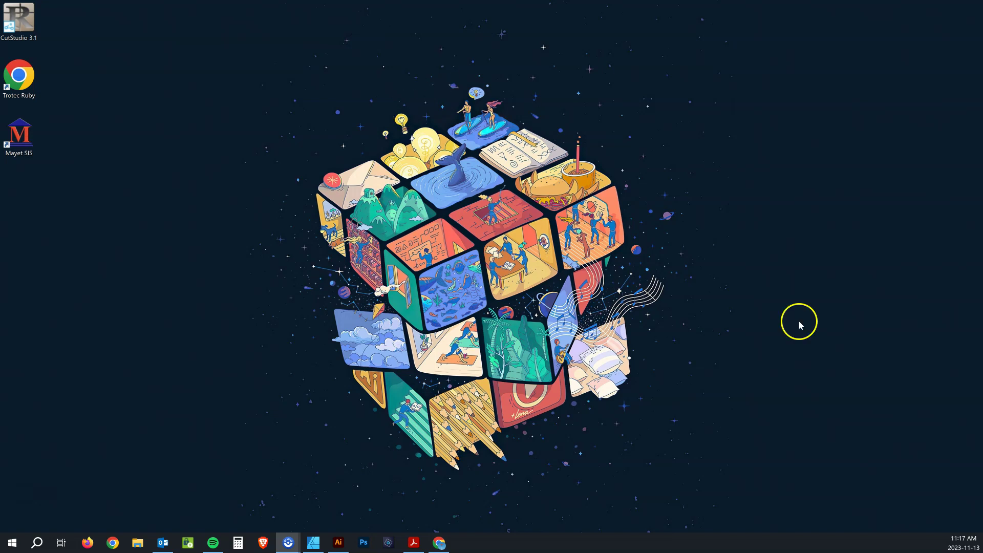
- In Chrome, run a Google search for 'tinkercad' and open the tinkercad.com result
click(440, 543)
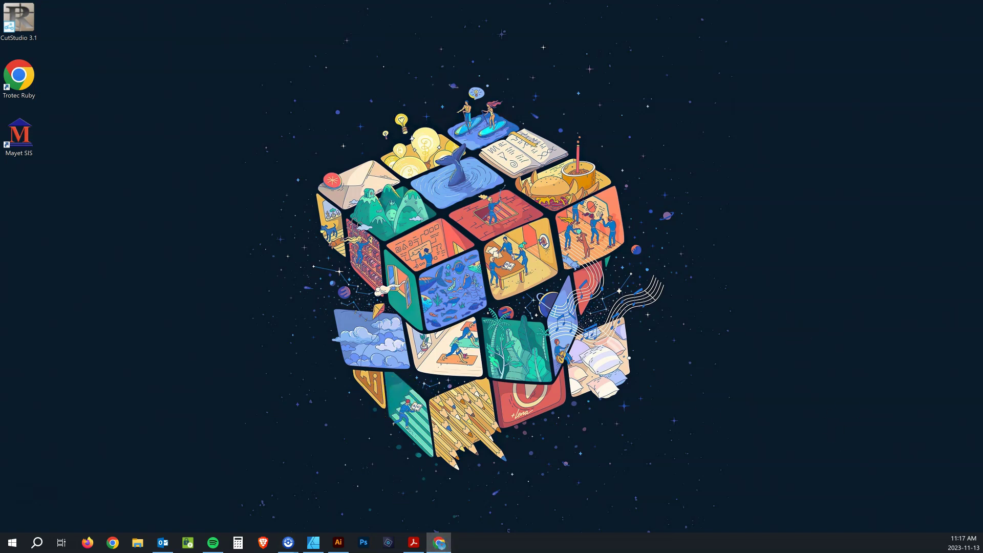
text(tinkercad)
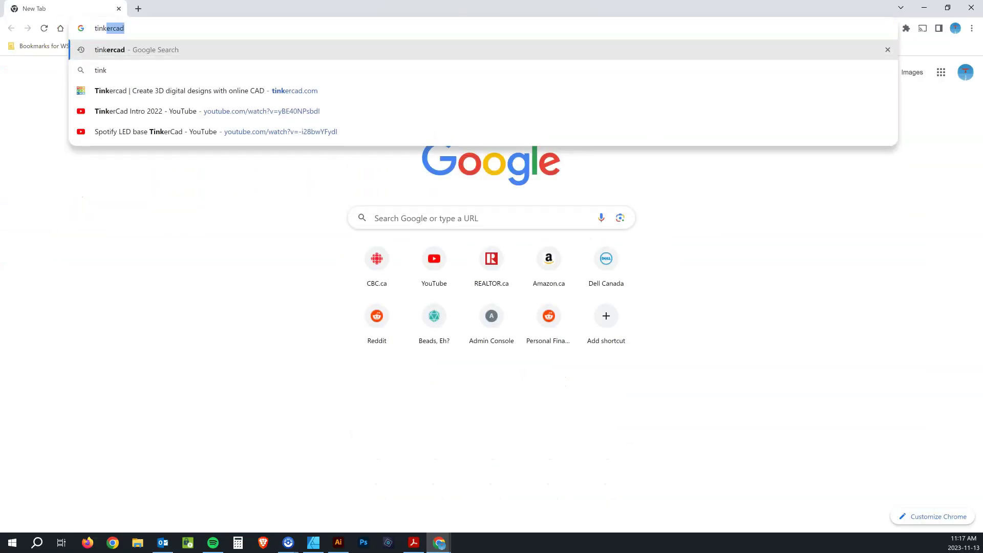
key(Return)
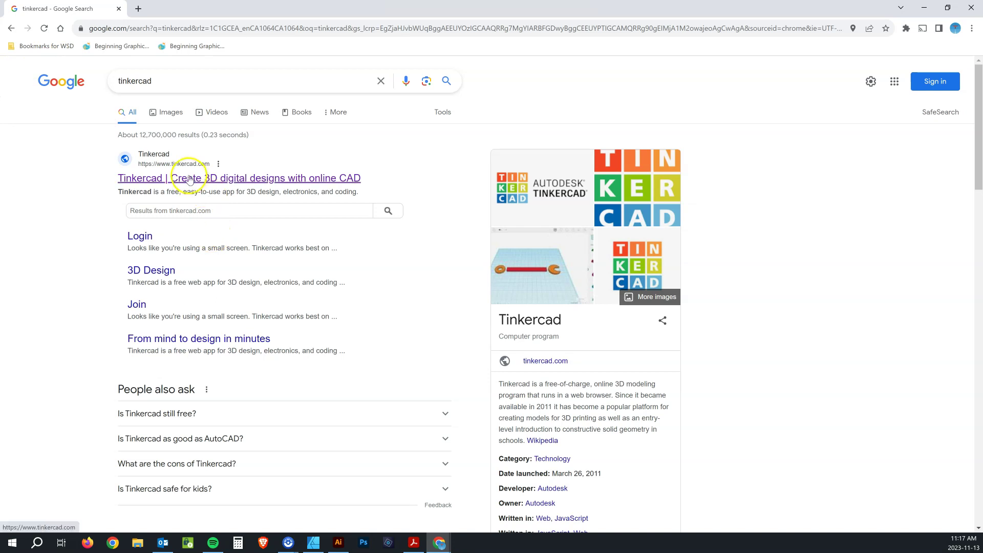
click(190, 178)
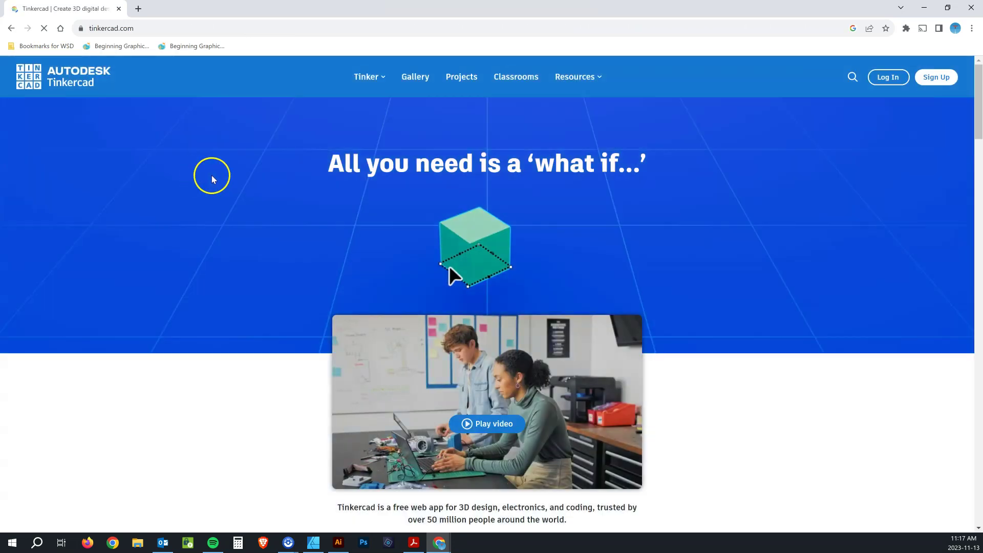
- Choose Sign Up, pick a personal account, and select Sign up with Email
click(932, 82)
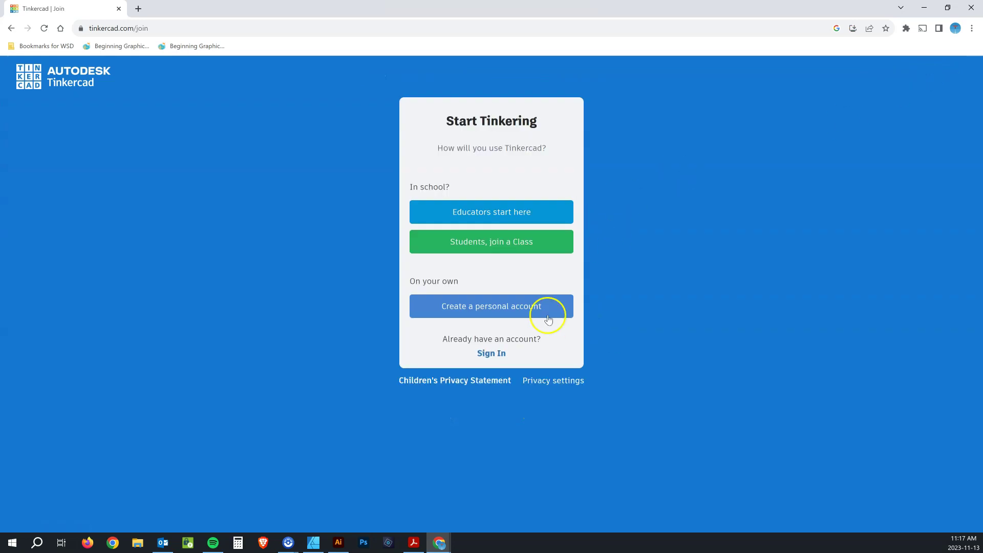
click(503, 308)
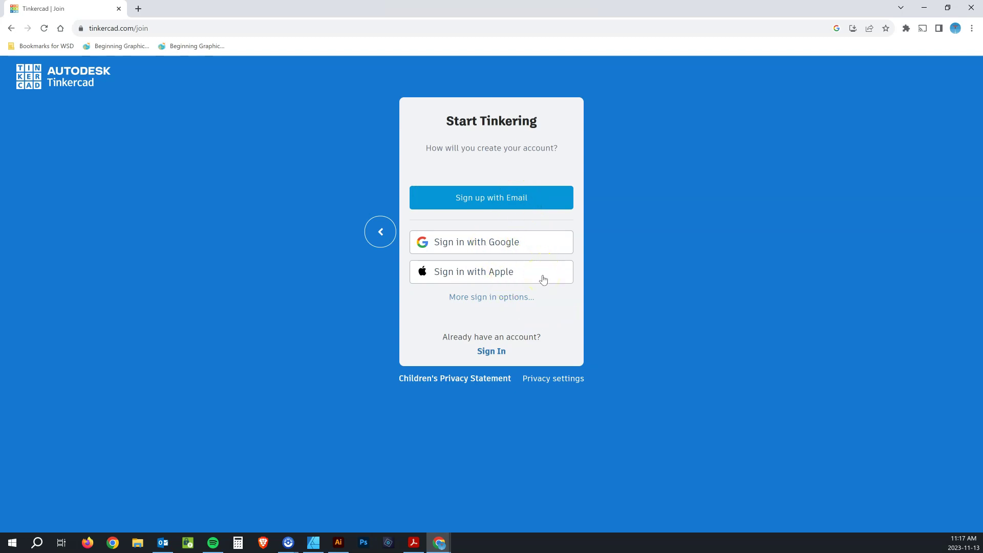
click(498, 200)
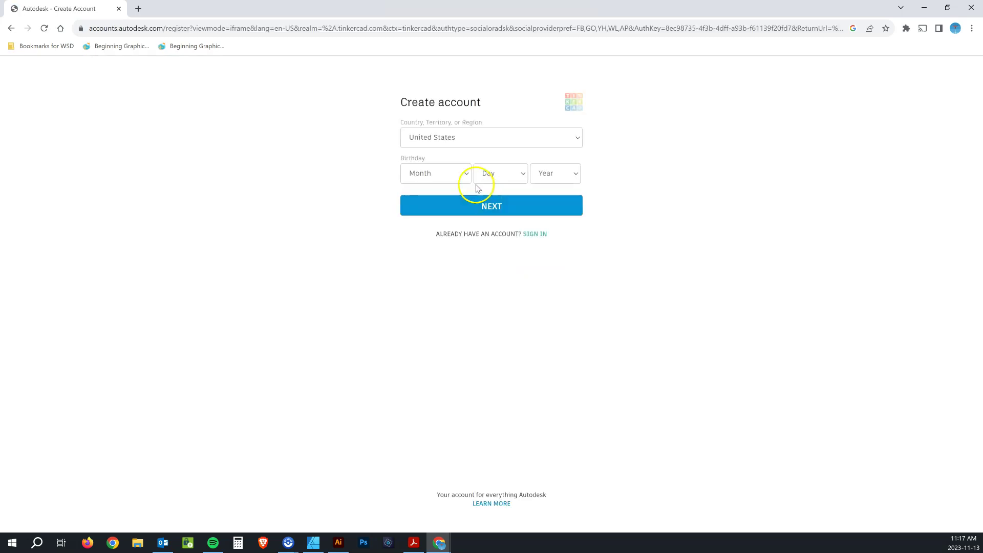
- Select Canada from the Country list
click(469, 141)
drag(580, 322, 581, 193)
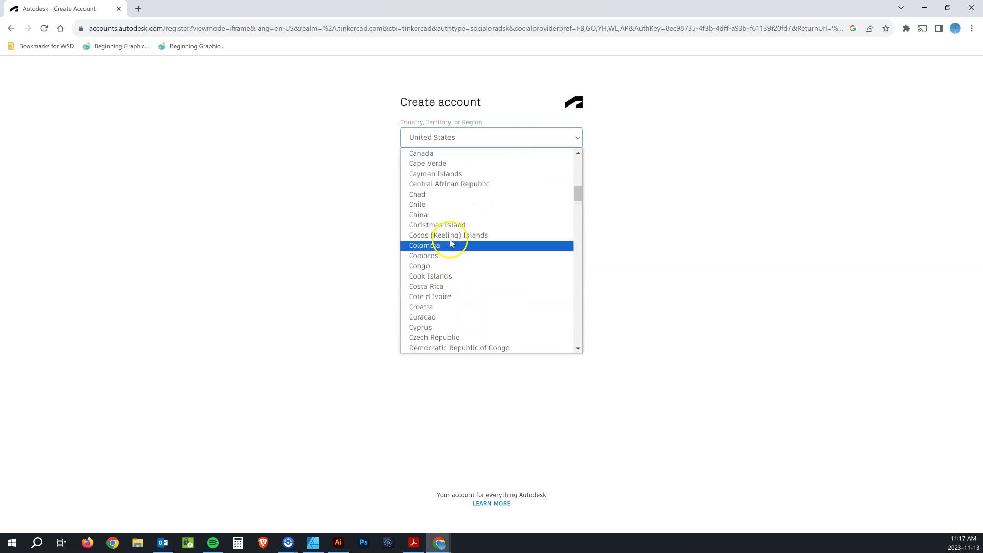
click(434, 154)
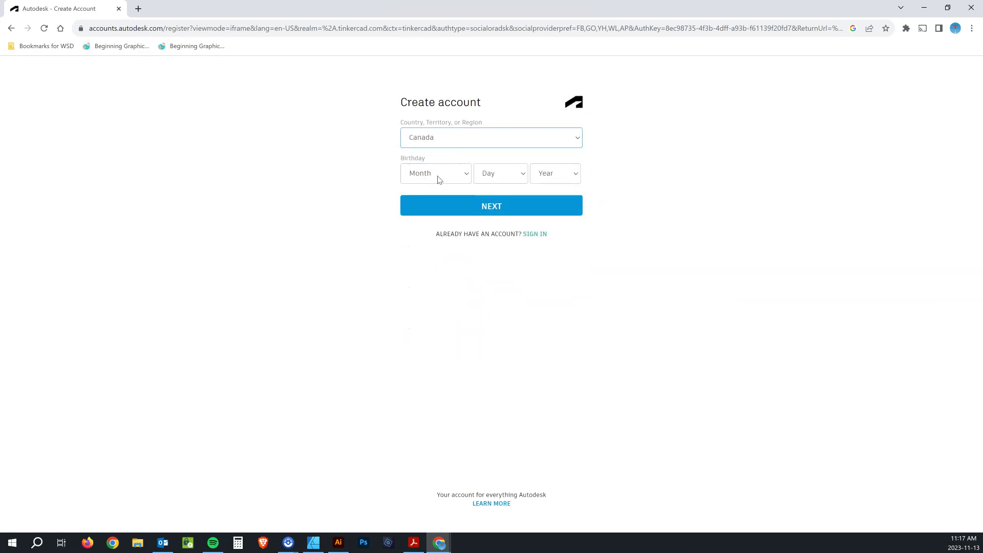
- Set the birthday to January 1, 2000 and continue with NEXT
click(438, 179)
click(432, 198)
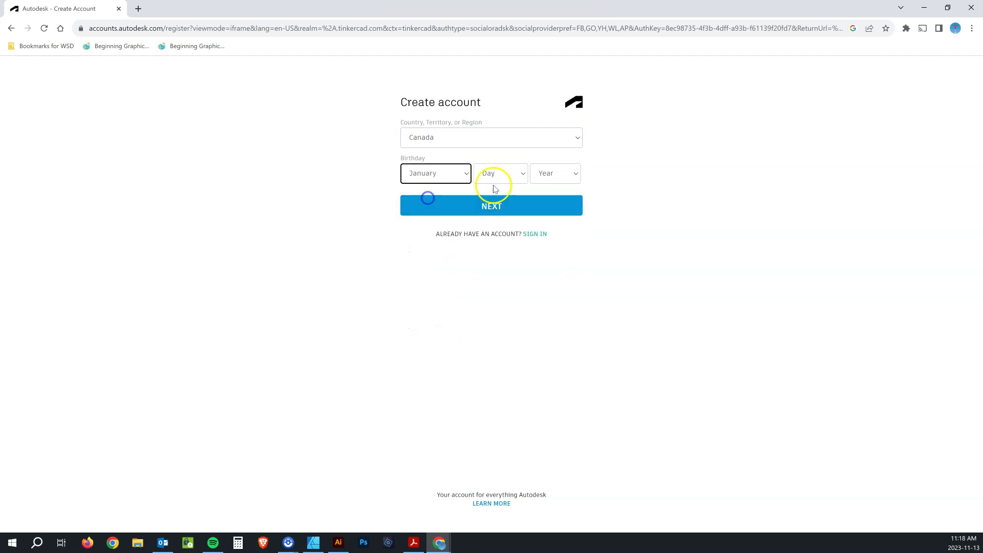
click(504, 174)
click(499, 199)
click(556, 174)
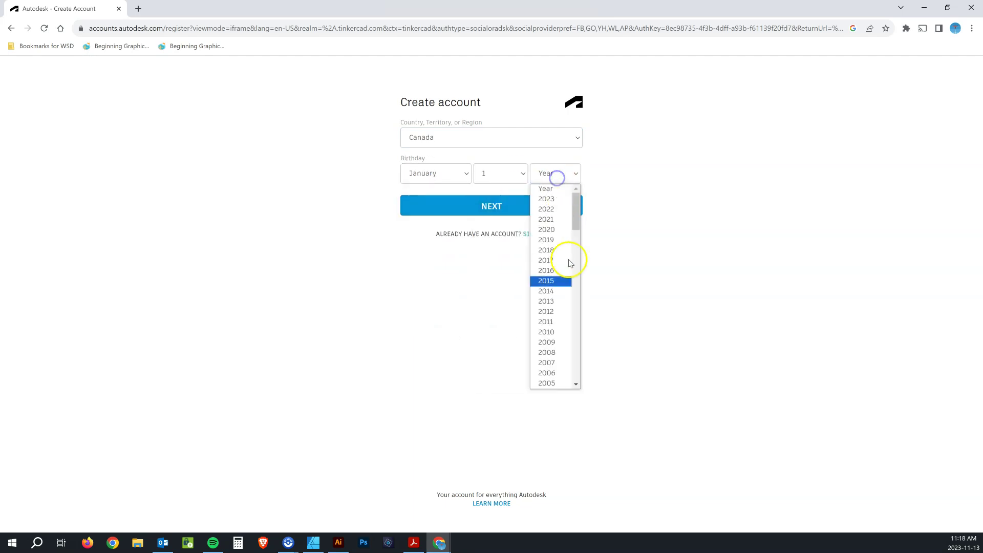
scroll(563, 335, down, 4)
click(550, 306)
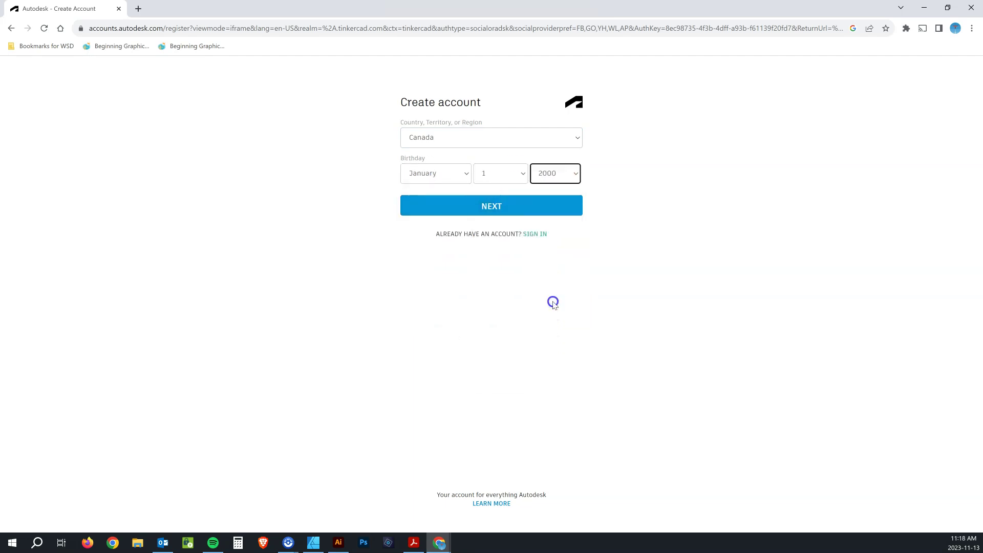
click(543, 207)
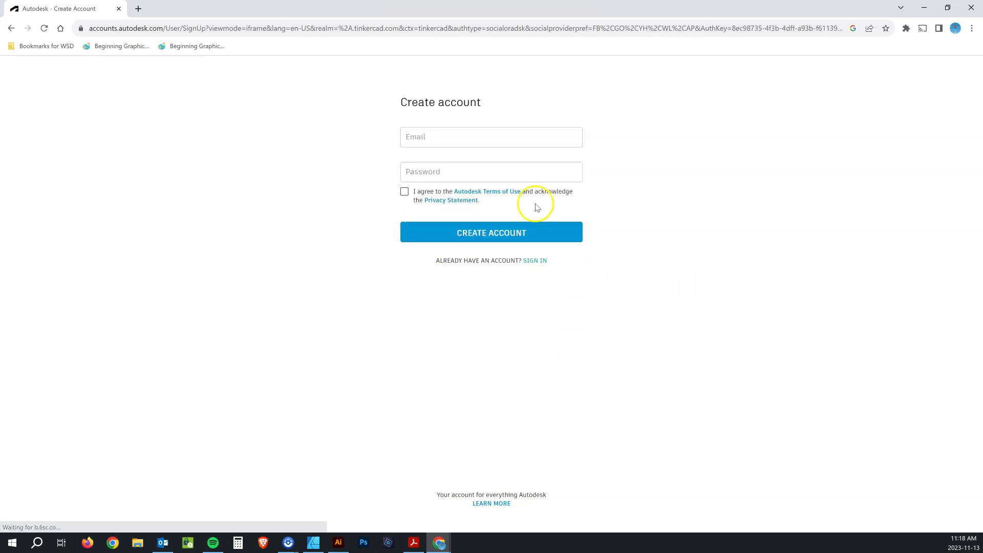
- Enter the email address and a password, then accept the Terms of Use
click(437, 139)
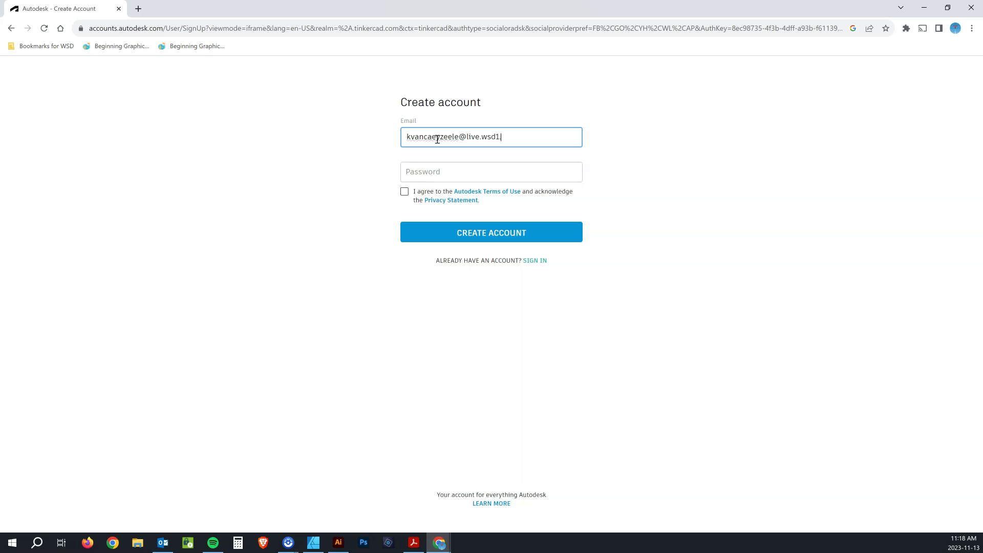
click(408, 171)
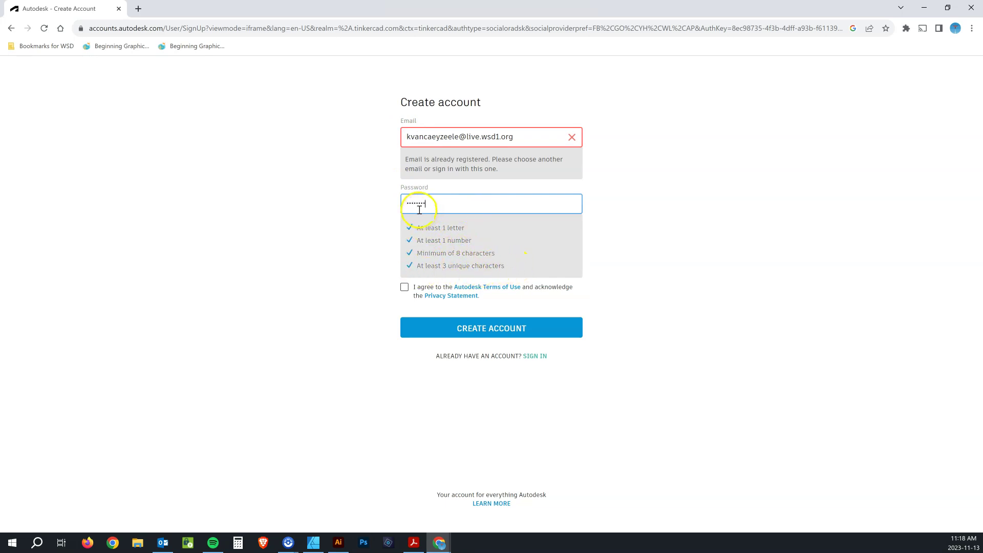
click(404, 224)
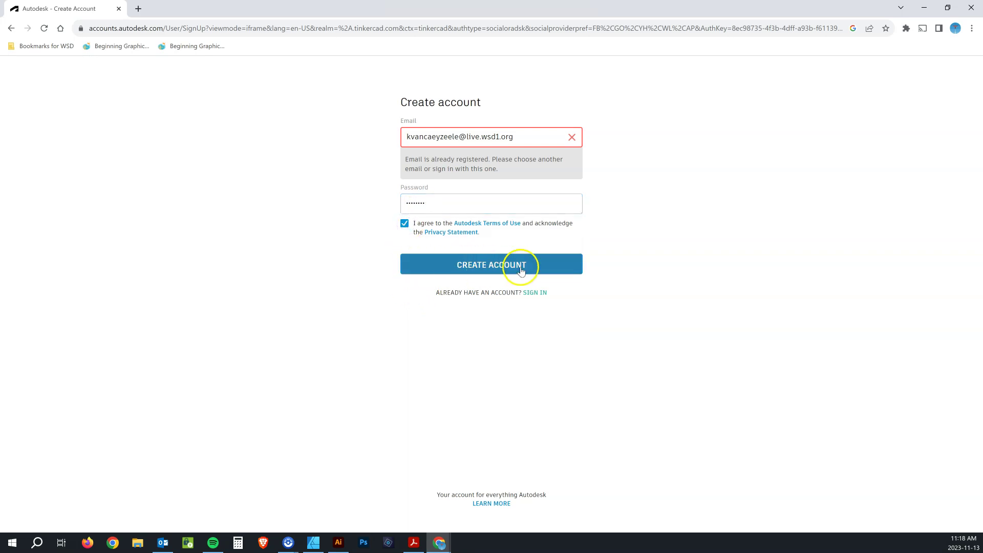
- Switch to Sign In, enter and correct the account email, then enter the password
click(537, 294)
click(443, 138)
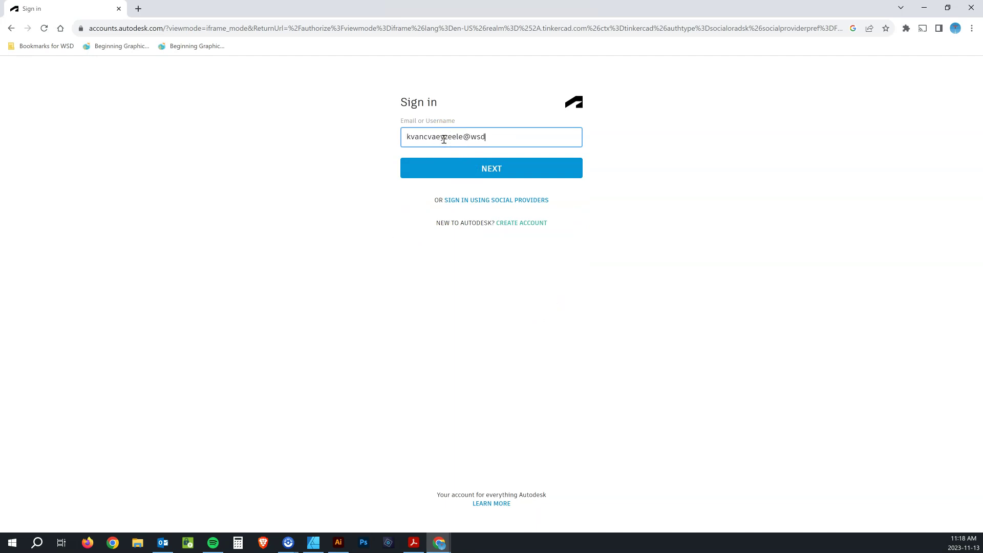
key(Return)
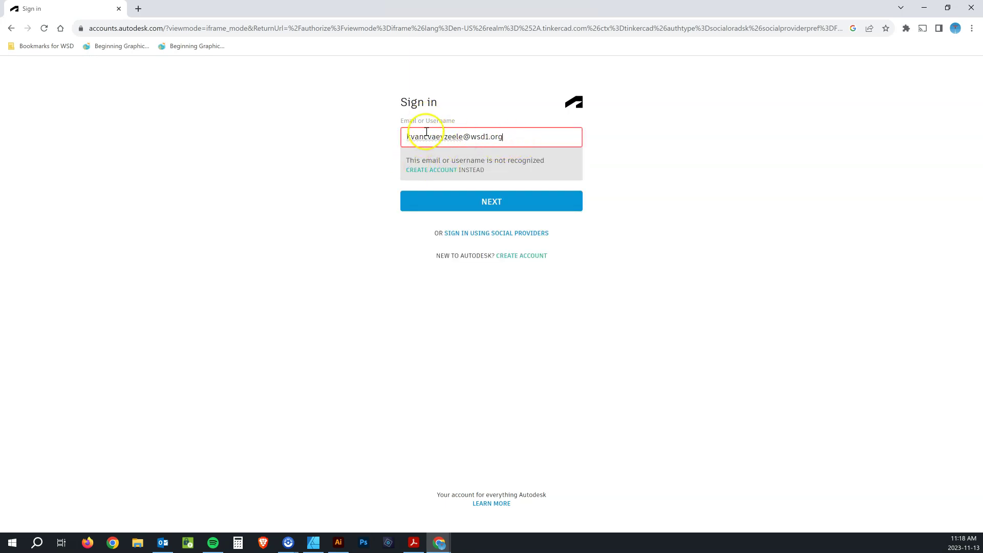
key(BackSpace)
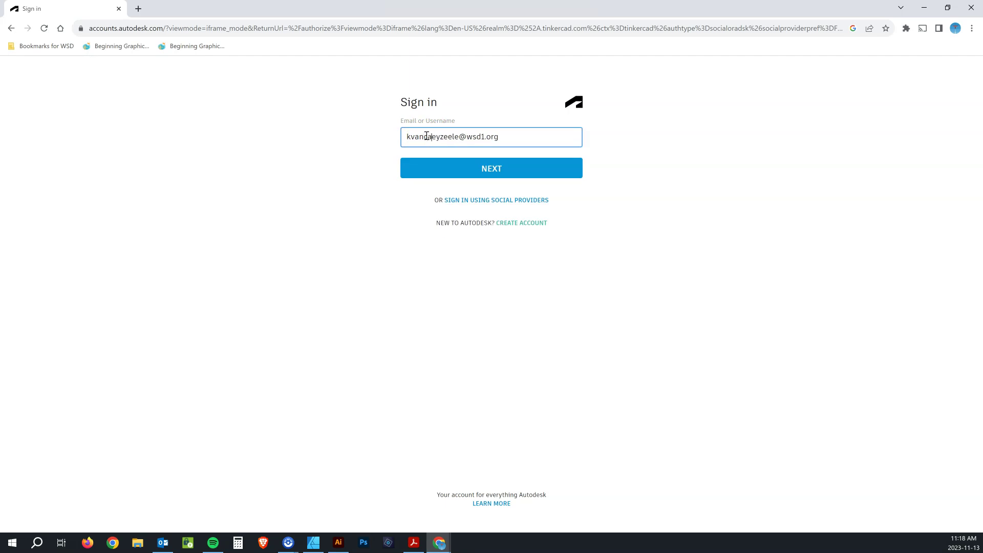
key(Return)
click(466, 187)
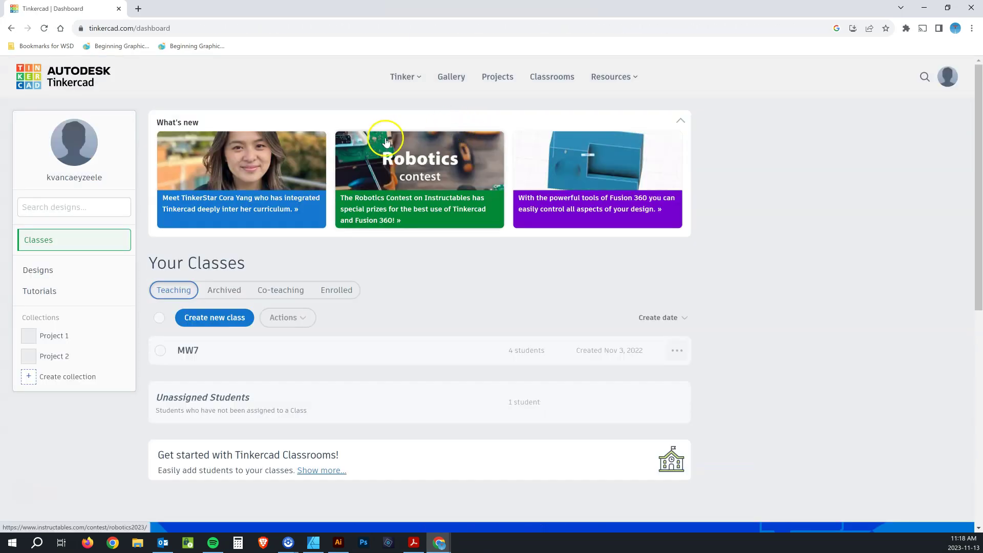
- Go to 3D Design from the Tinker menu, scroll to Get Started, and view all tutorials
click(397, 77)
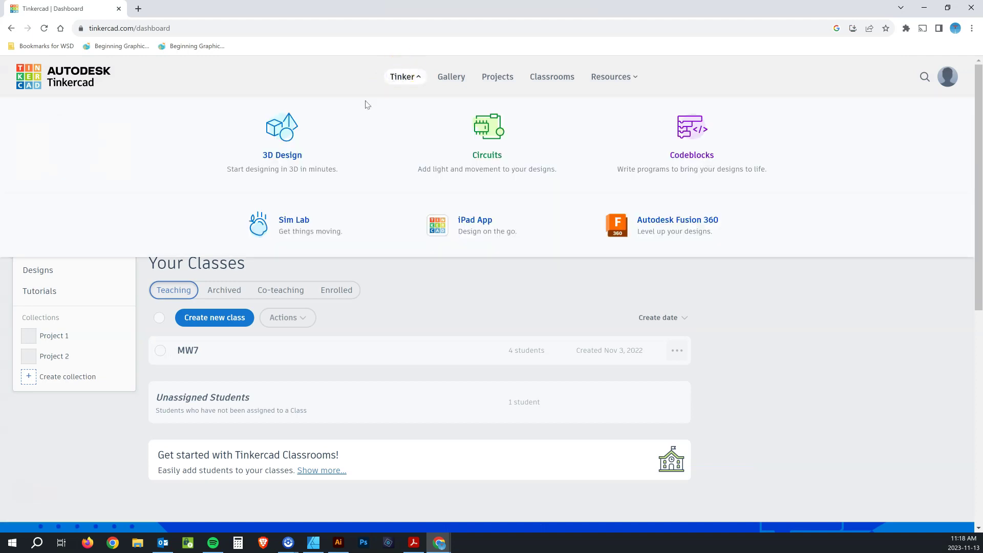
click(281, 168)
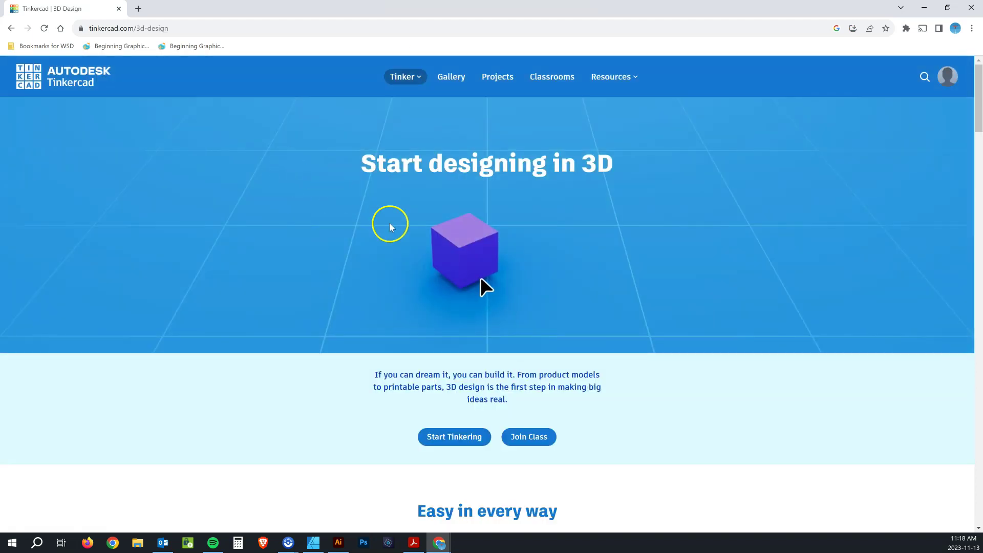
scroll(490, 304, down, 7)
scroll(490, 308, down, 13)
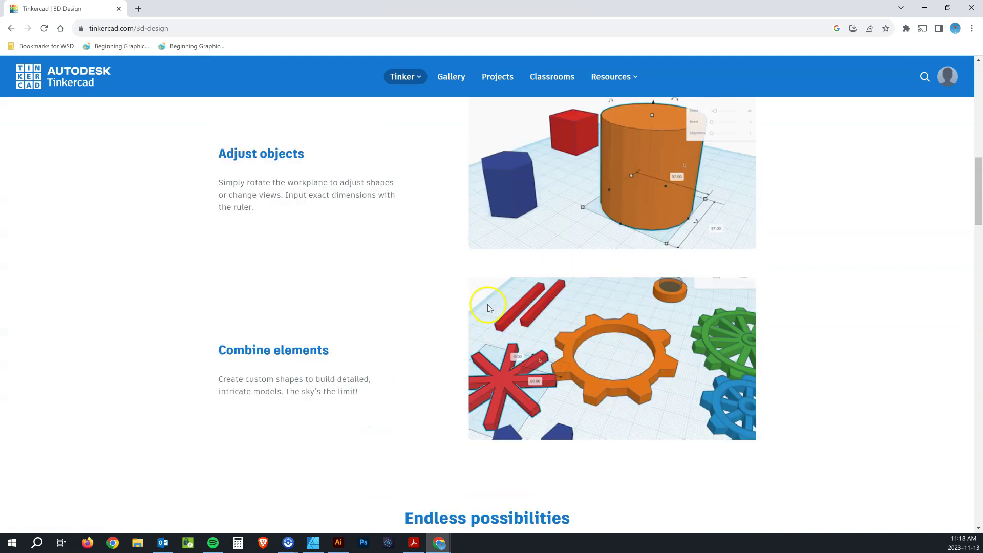
scroll(488, 308, down, 8)
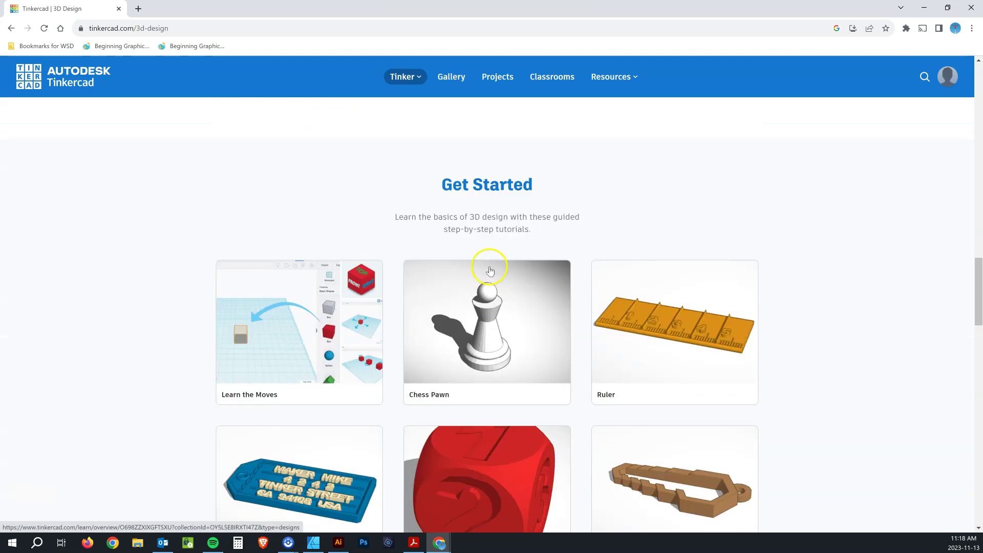
scroll(484, 208, down, 4)
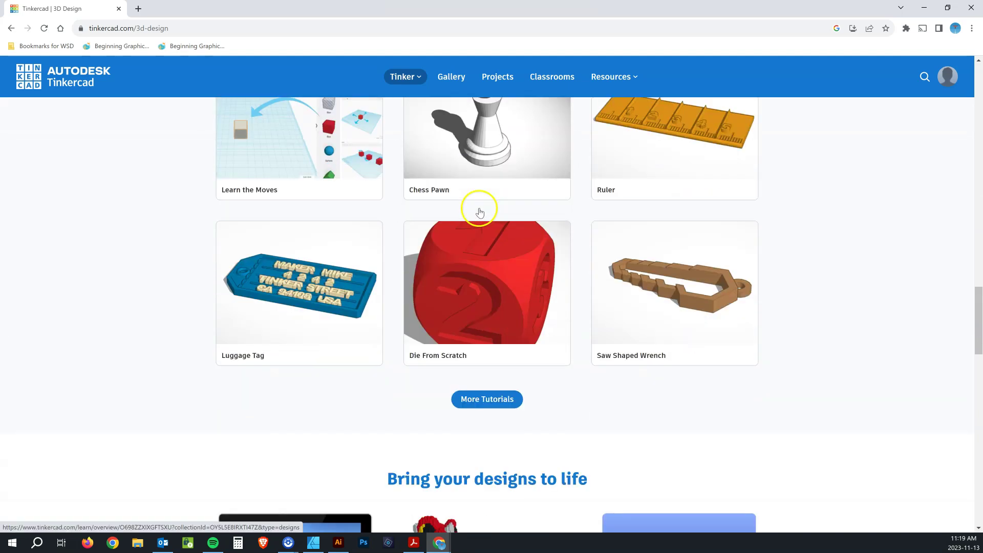
click(488, 400)
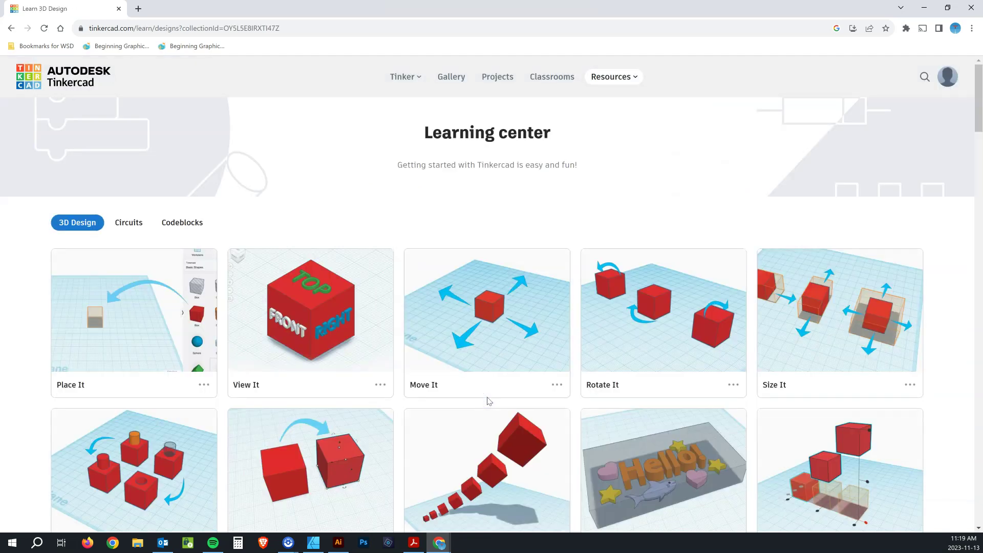
- Browse the 3D Design tutorials and open the Place It lesson card
click(148, 358)
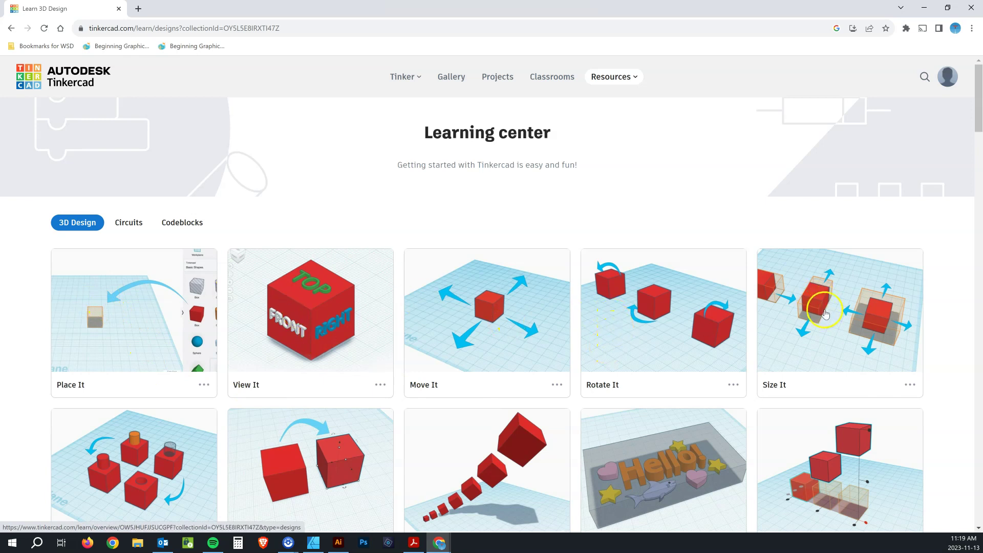
scroll(230, 358, down, 1)
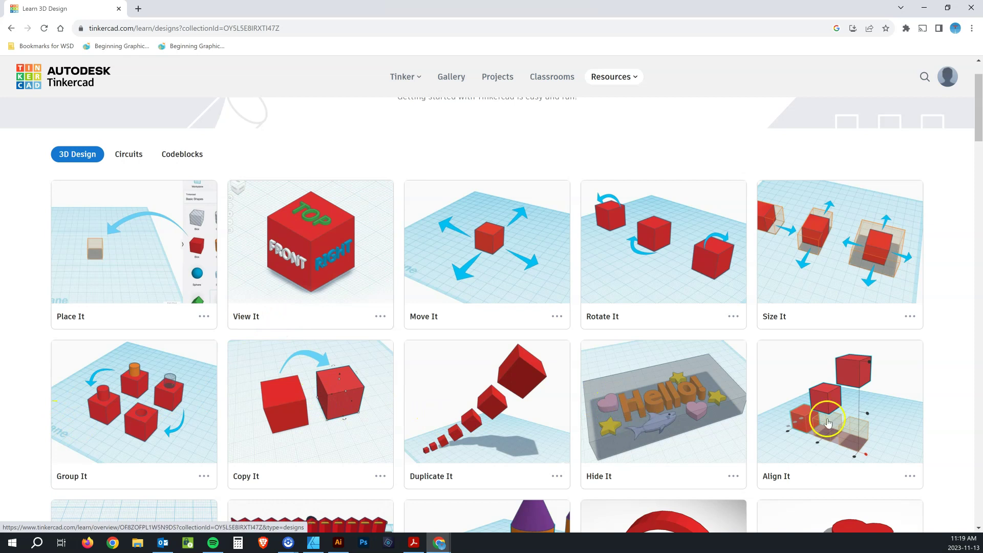
scroll(828, 418, down, 2)
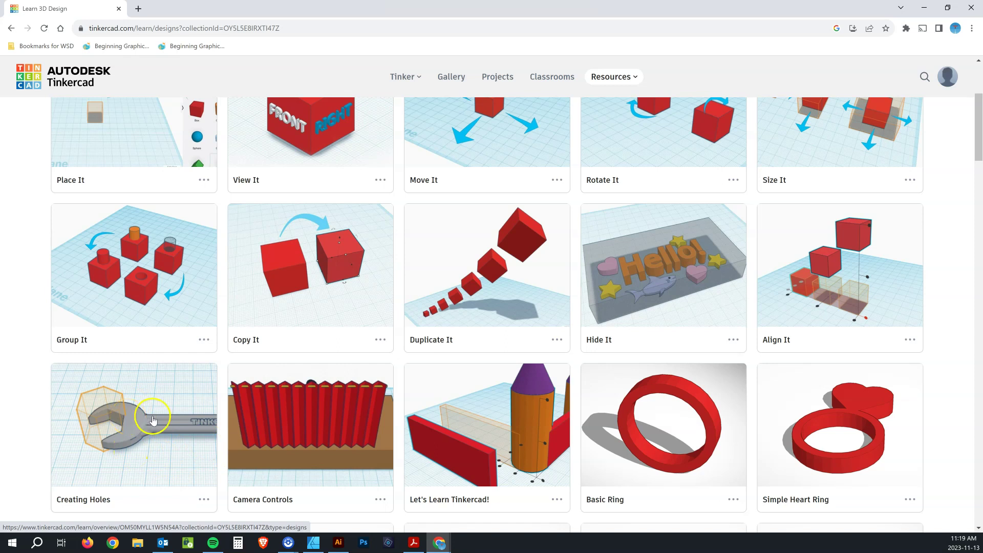
scroll(153, 419, up, 4)
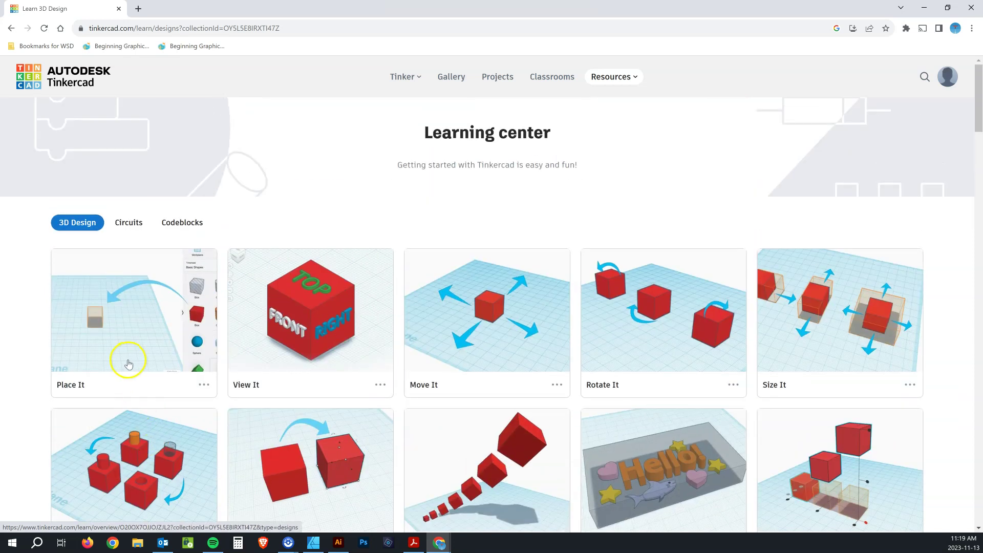
scroll(128, 364, down, 5)
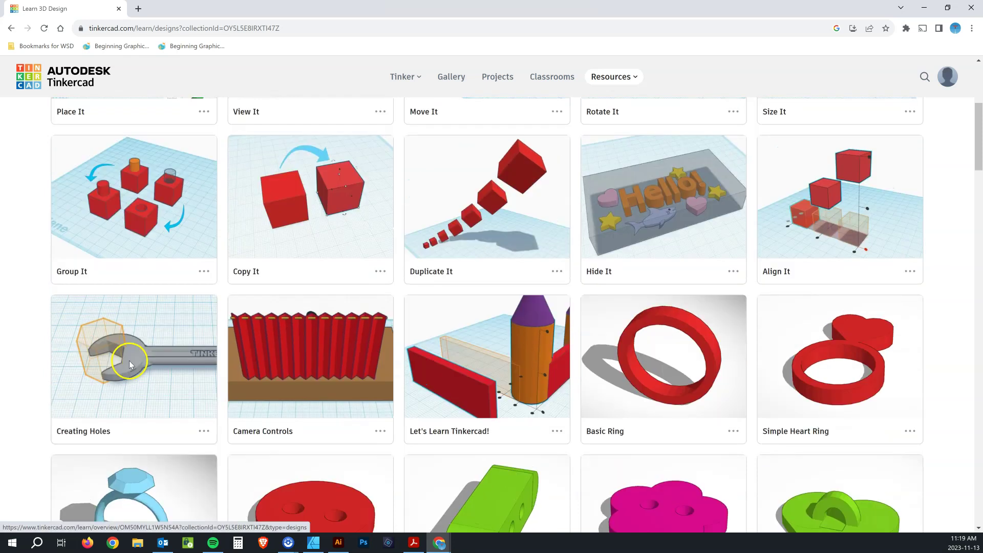
scroll(125, 353, up, 4)
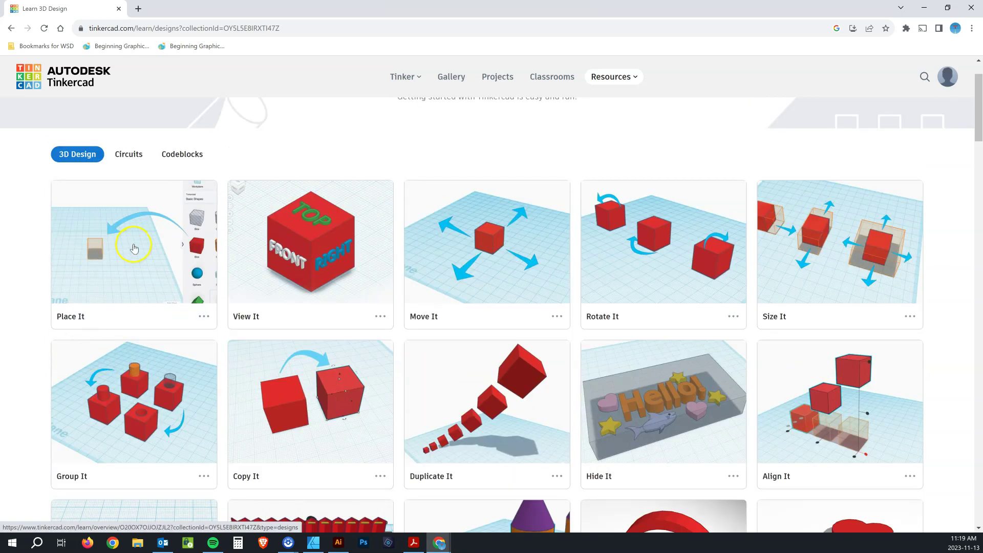
click(134, 248)
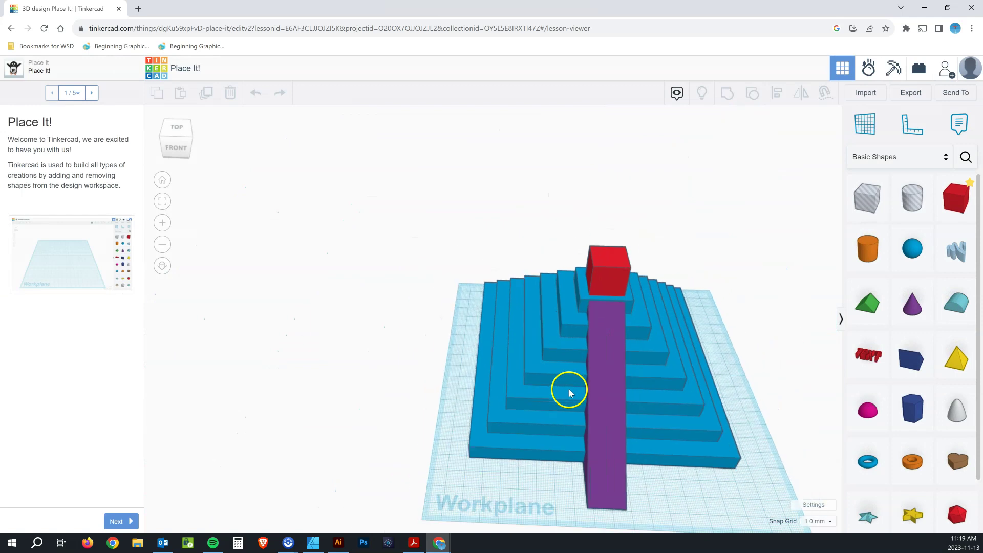
- Marquee-select the pyramid, red box and purple bar and delete them
middle_drag(502, 345, 398, 331)
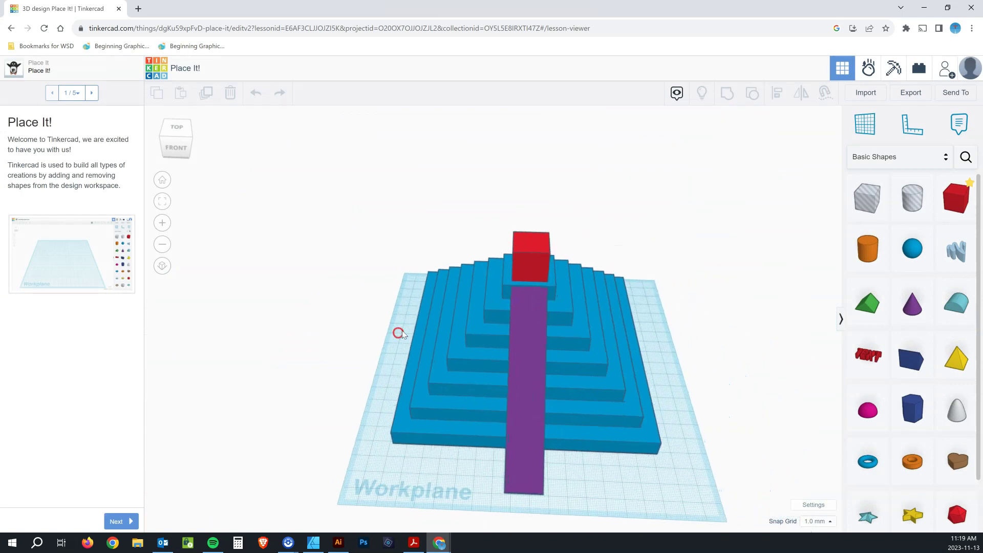
drag(374, 208, 715, 515)
key(Delete)
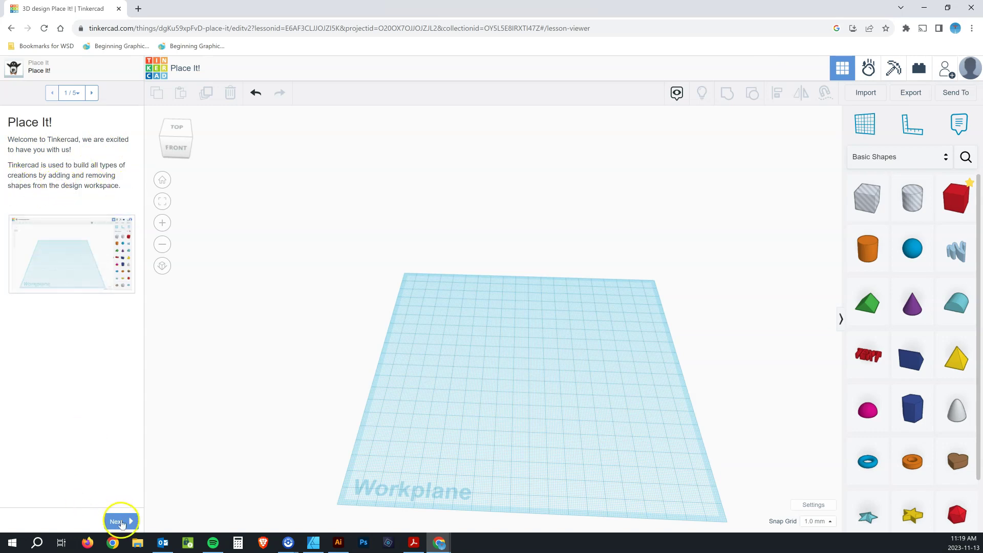
- Drop a Box onto the orange hint on the workplane, then deselect it
click(118, 521)
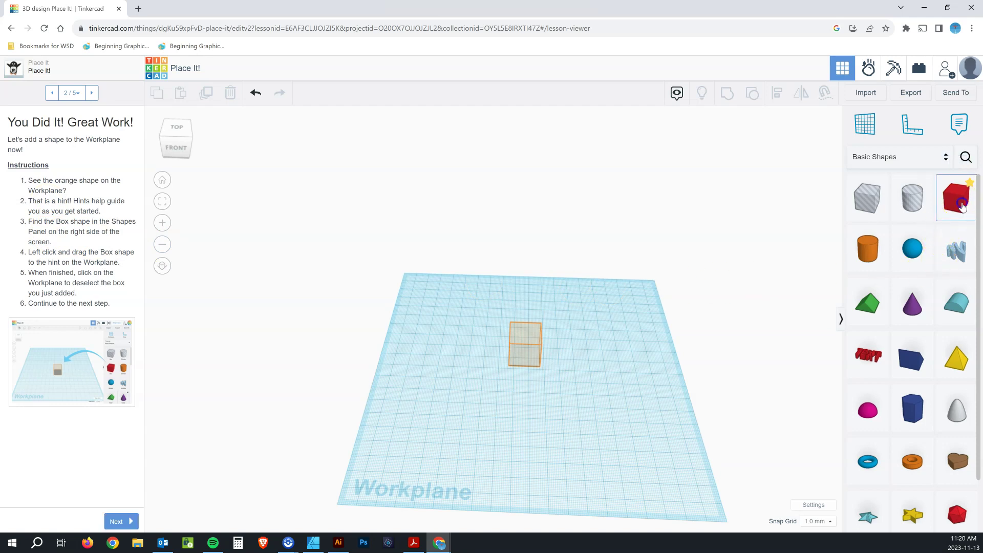
drag(962, 207, 526, 357)
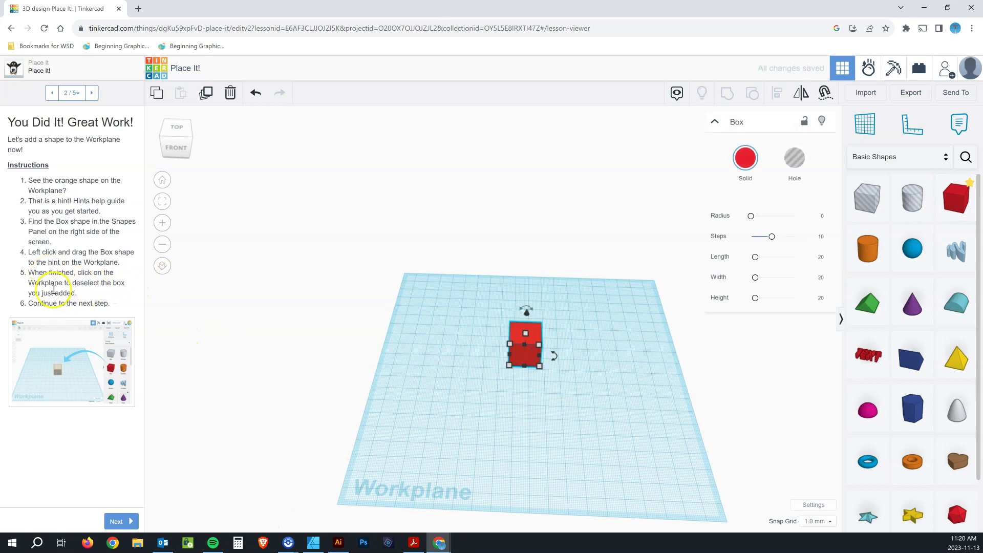
click(494, 399)
click(117, 522)
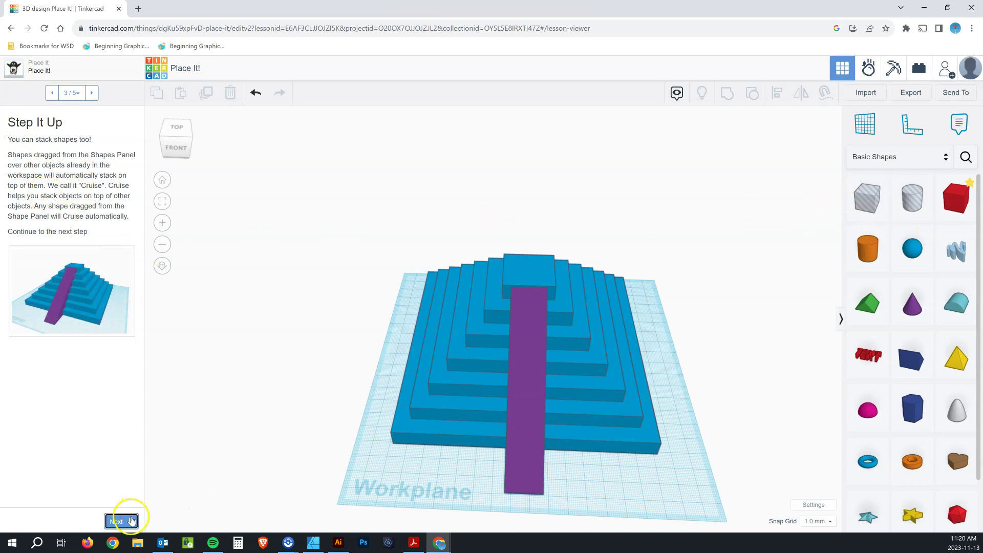
- Stack a second Box on top of the blue pyramid and finish Place It
click(119, 521)
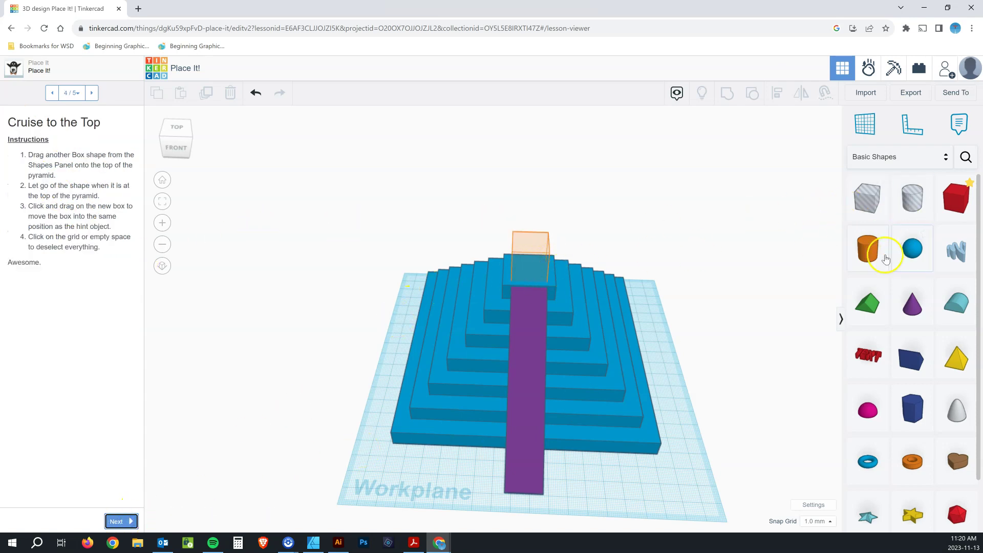
drag(955, 198, 530, 272)
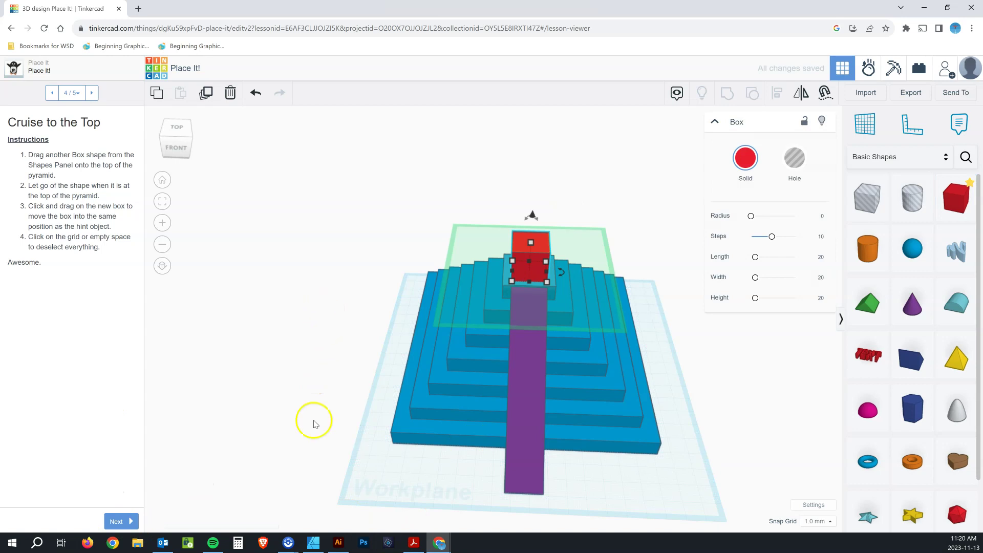
click(370, 473)
click(132, 521)
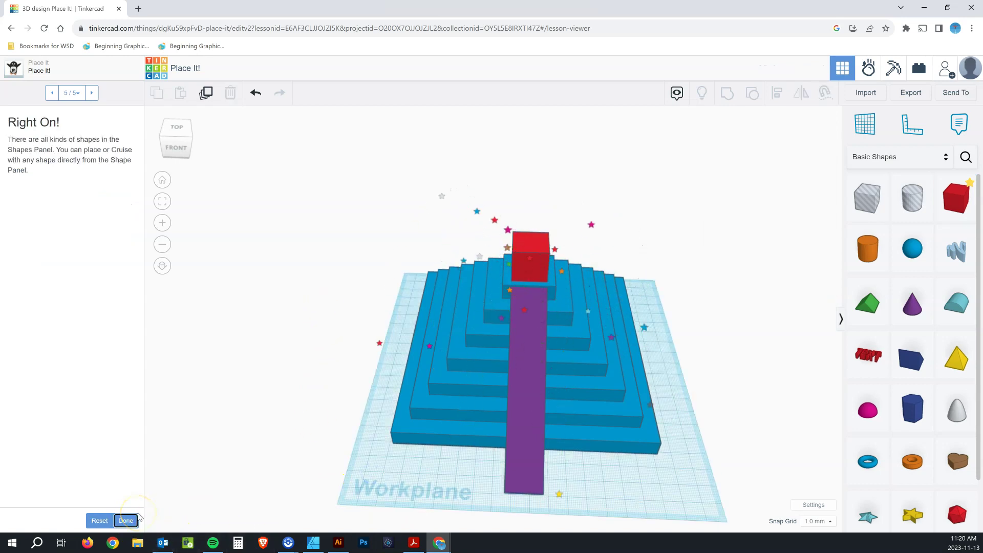
click(124, 523)
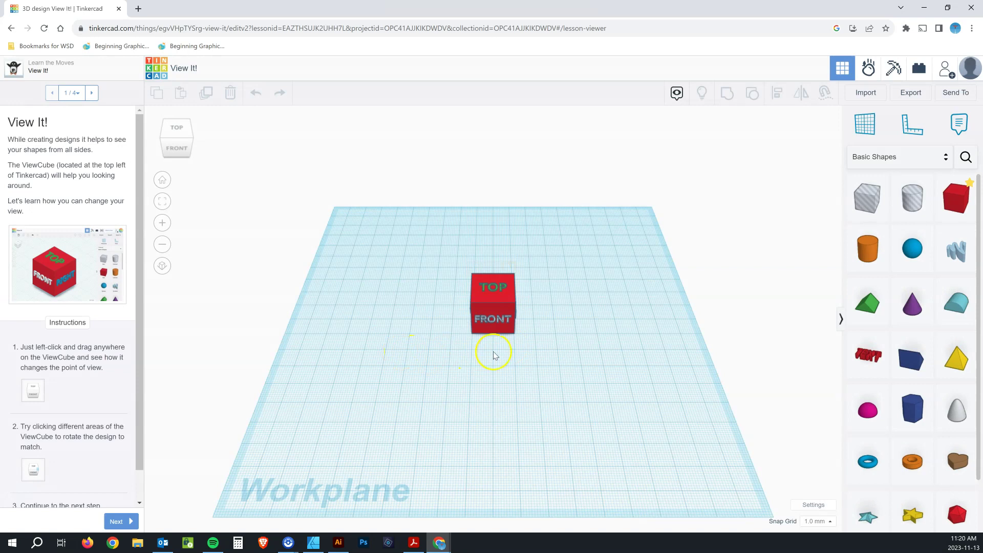
- View the cube from a ViewCube corner, then orbit to look from underneath
scroll(70, 390, down, 1)
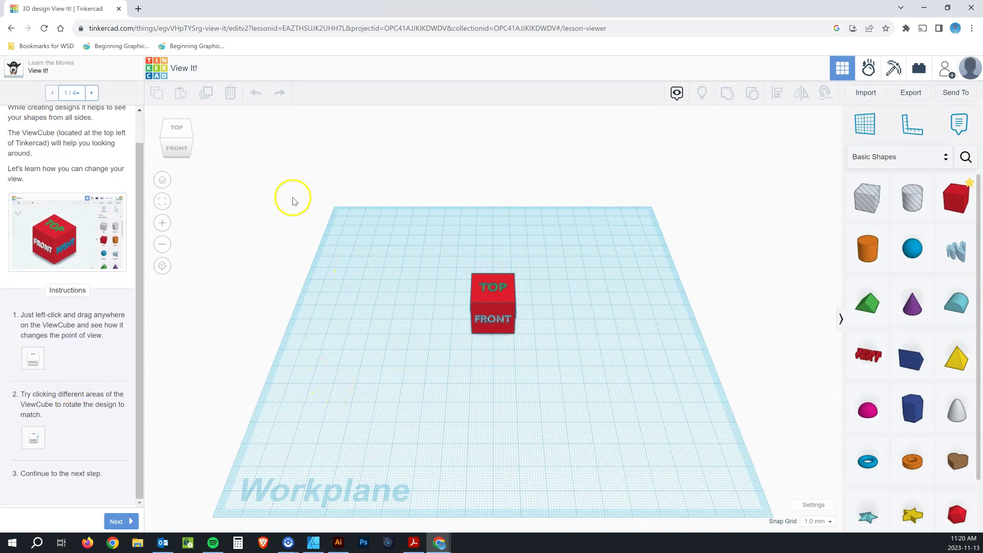
click(193, 144)
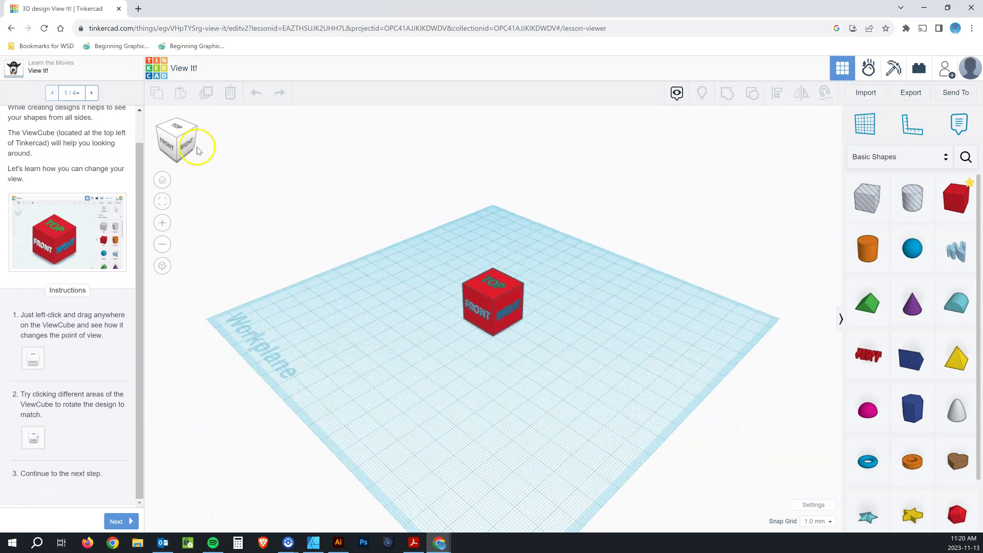
drag(194, 151, 61, 345)
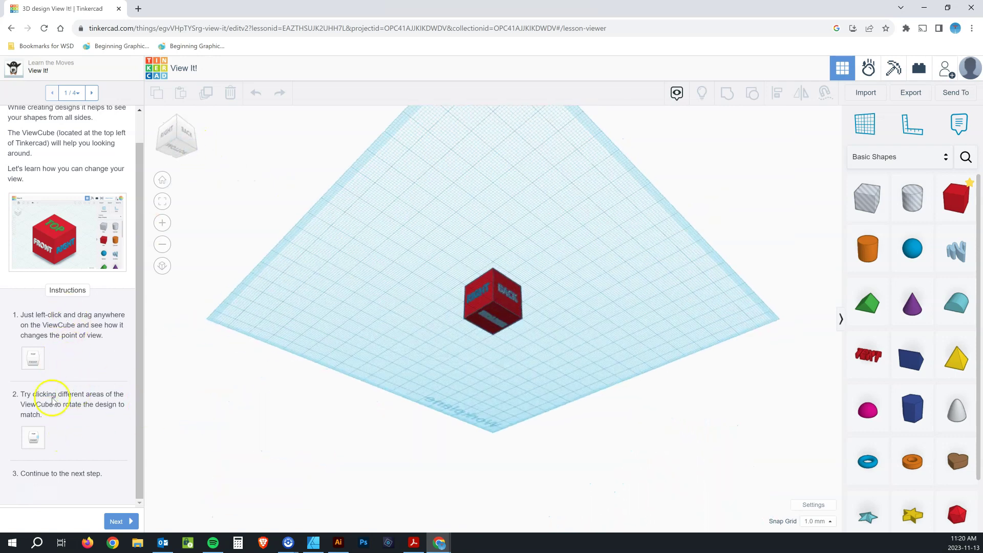
click(130, 521)
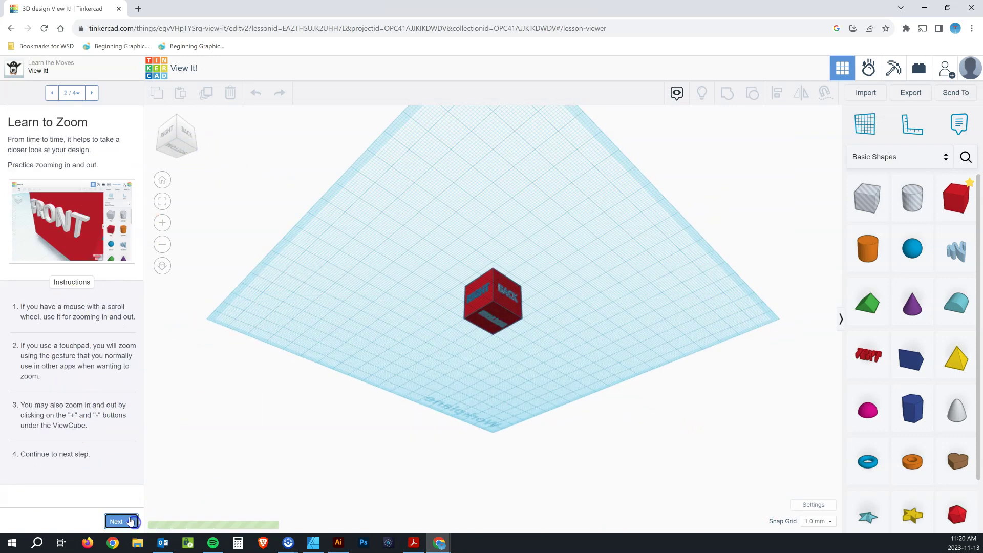
- Orbit to look down from above and step through the remaining View It steps to completion
right_drag(448, 262, 572, 392)
click(131, 522)
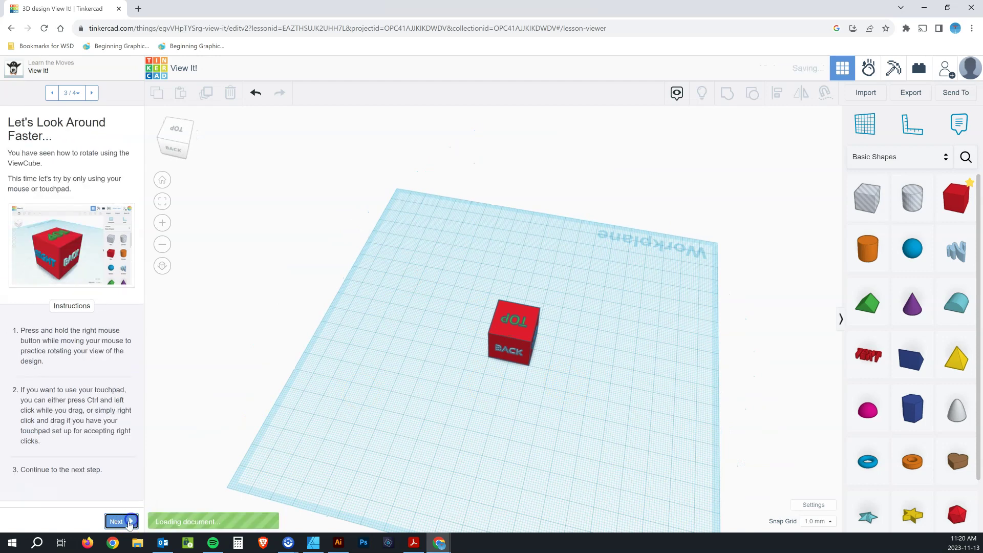
click(119, 522)
click(127, 520)
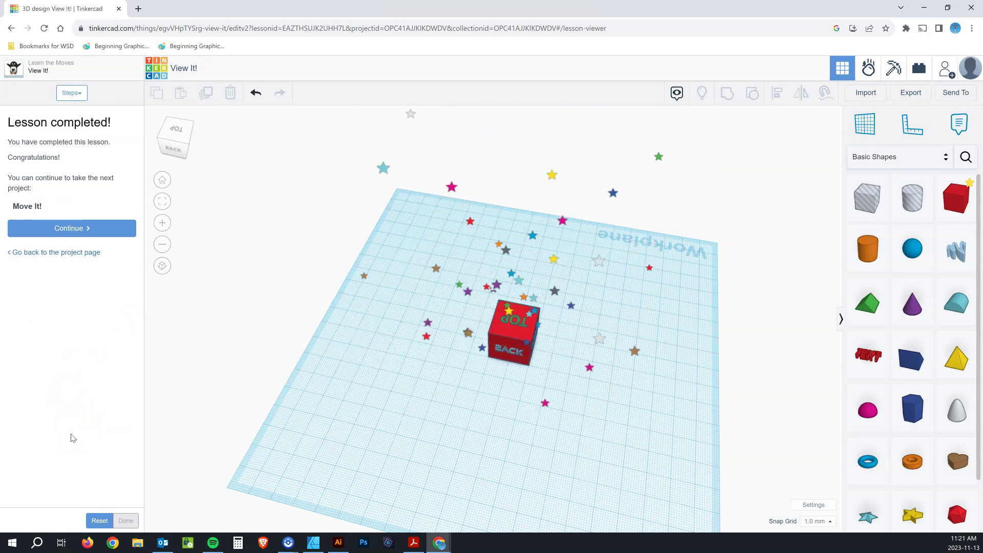
click(128, 441)
click(518, 437)
click(594, 298)
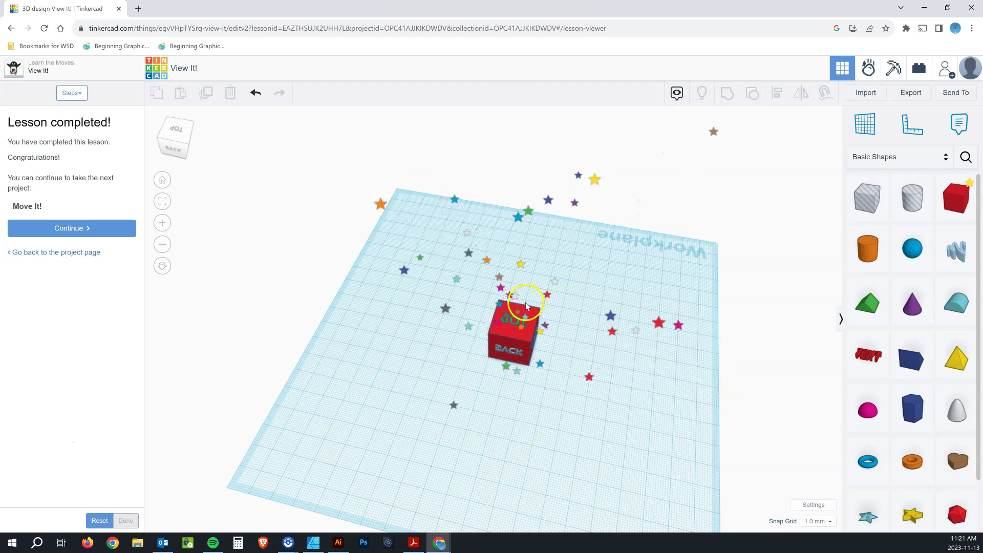
click(201, 402)
click(223, 368)
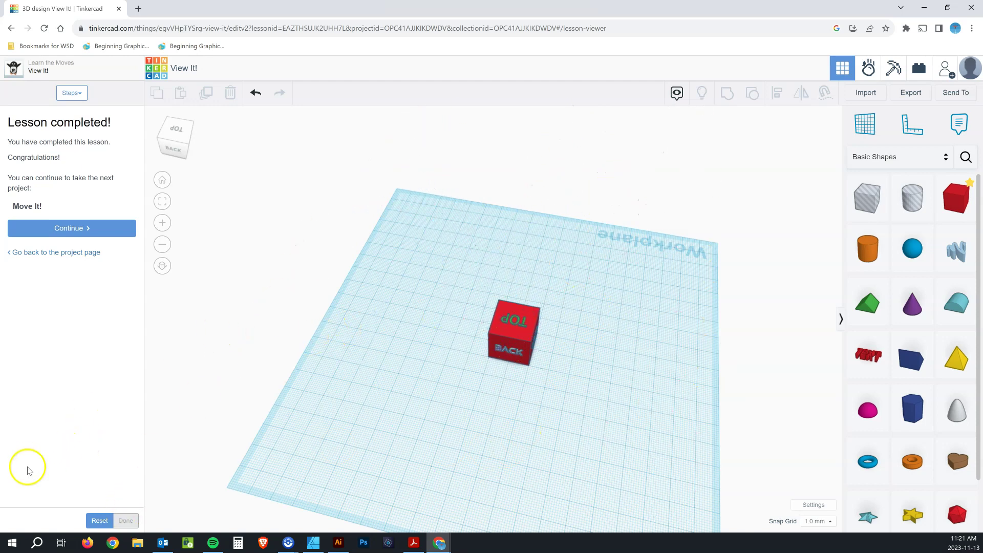